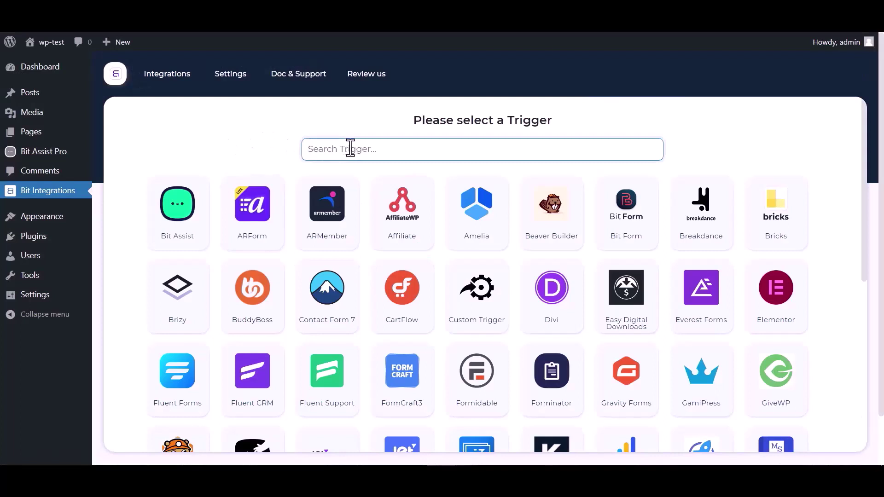
Pick Bit Assist as the trigger, copy its webhook URL, and start fetching data
{"action": "type", "text": "bit"}
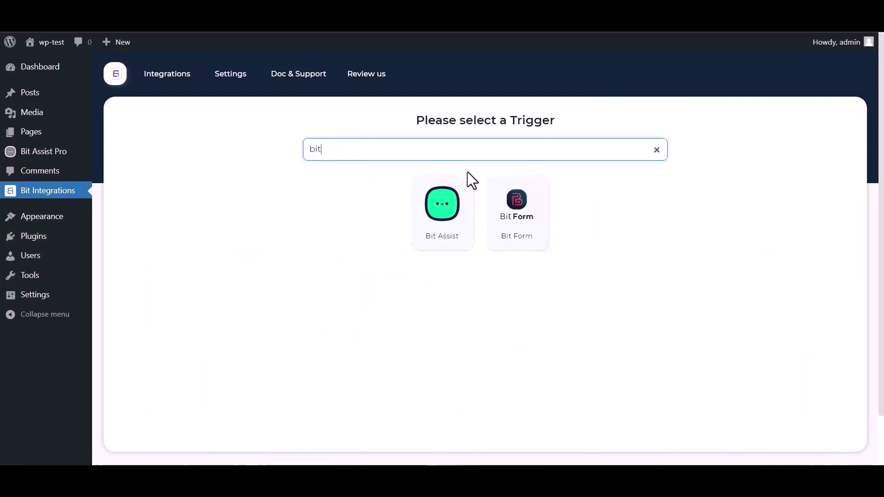
{"action": "left_click", "coordinate": [431, 229]}
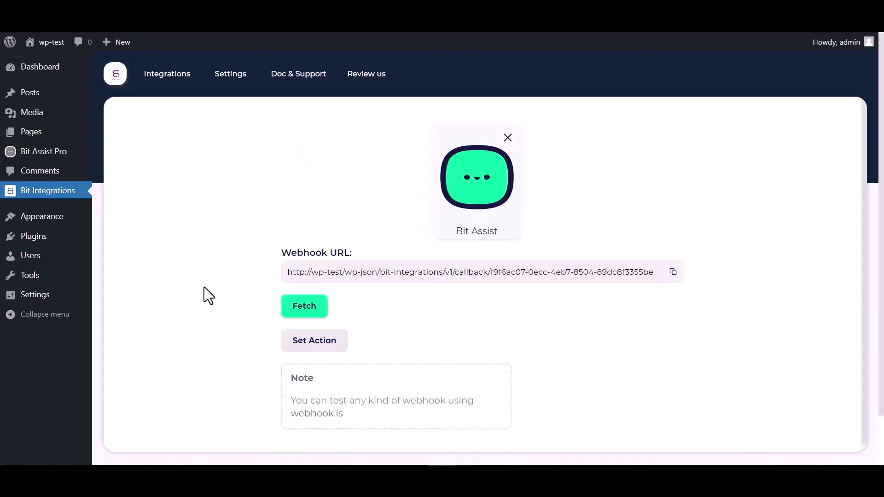
{"action": "left_click", "coordinate": [673, 273]}
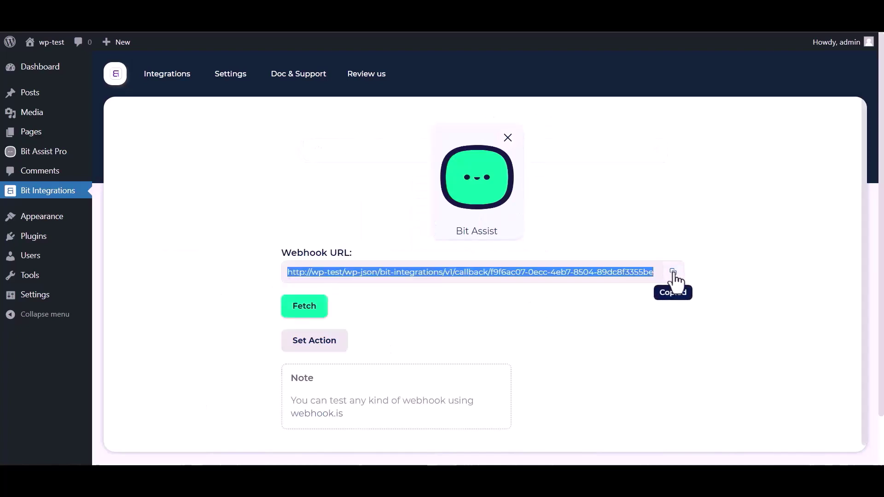
{"action": "left_click", "coordinate": [305, 308]}
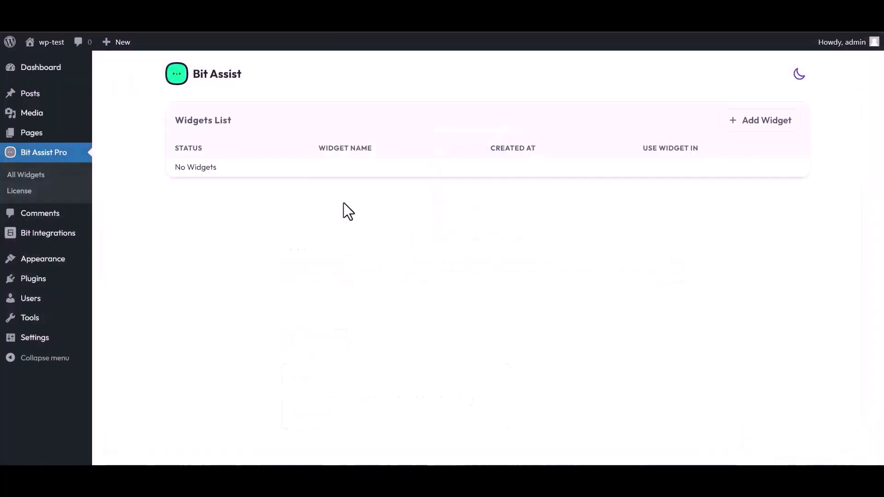
Create a Bit Assist widget named 'Bit Integrations' and open it for editing
{"action": "left_click", "coordinate": [763, 124]}
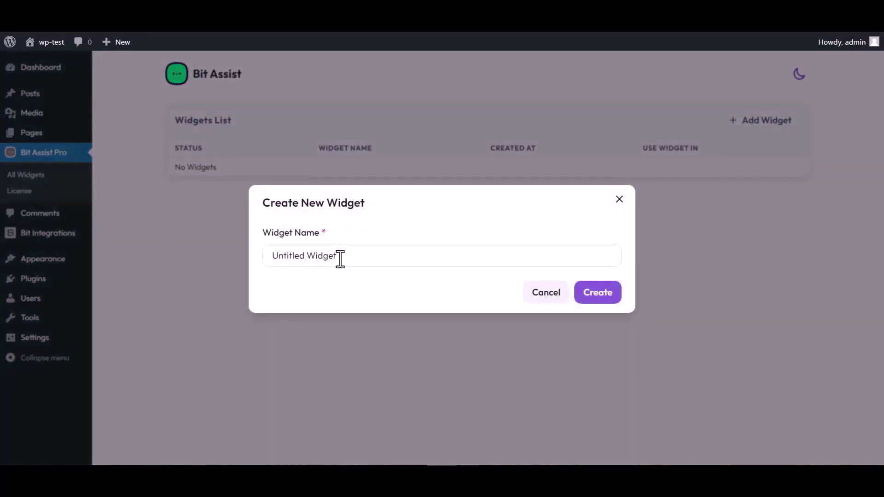
{"action": "triple_click", "coordinate": [342, 256]}
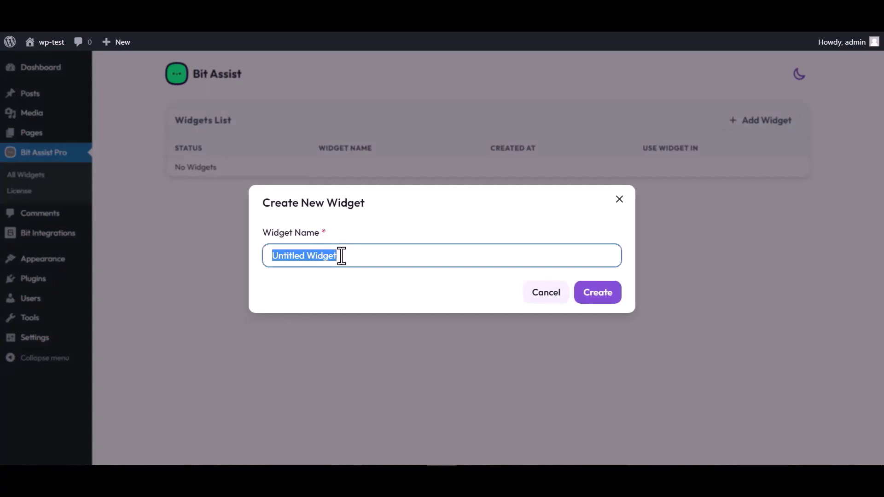
{"action": "type", "text": "Bit "}
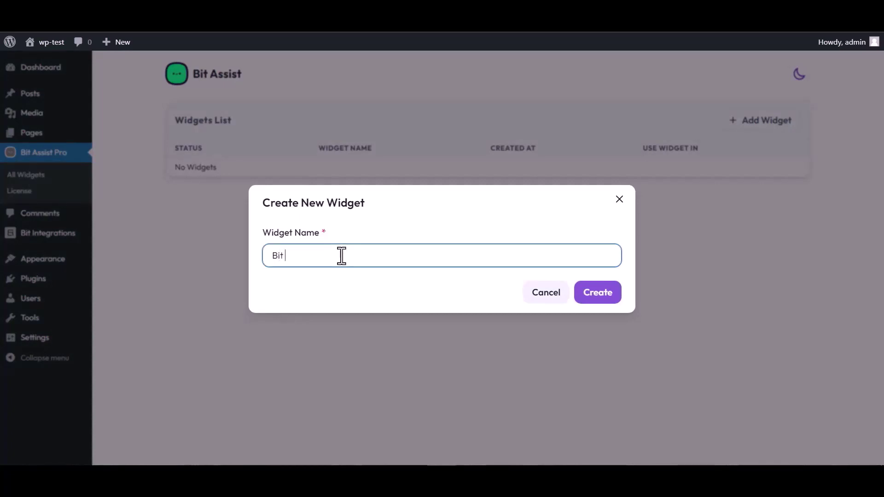
{"action": "type", "text": "Integrations"}
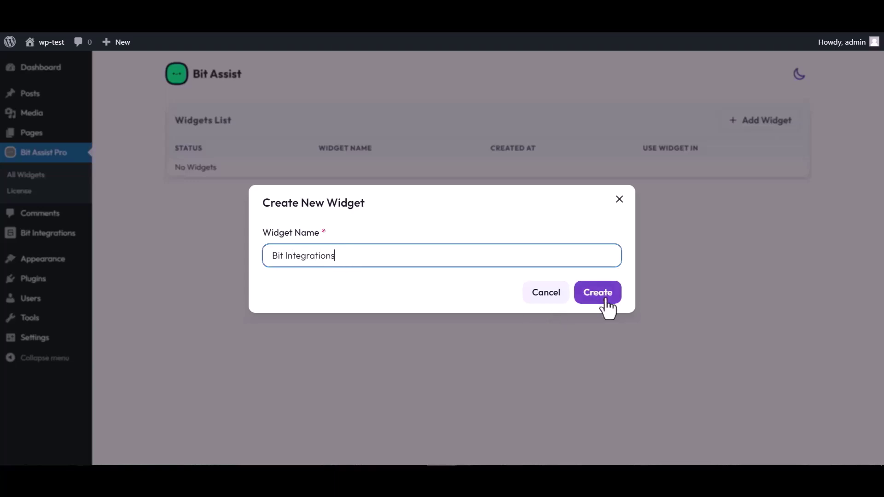
{"action": "left_click", "coordinate": [606, 301]}
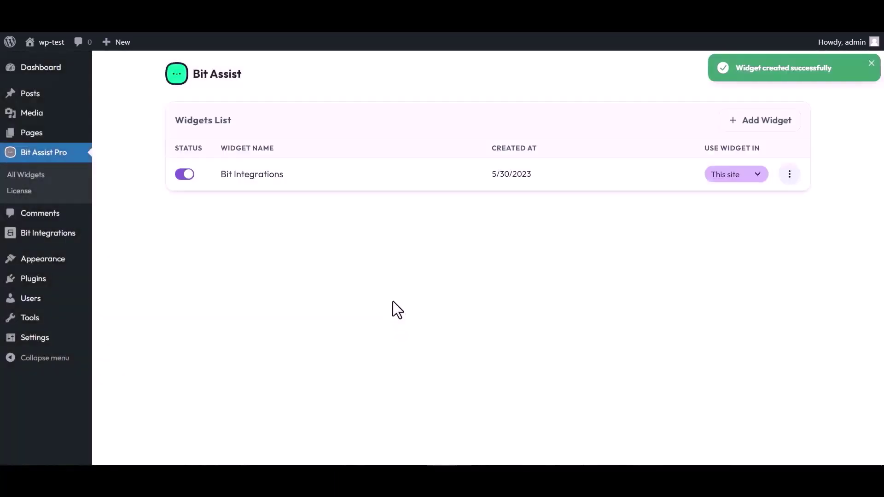
{"action": "left_click", "coordinate": [789, 174]}
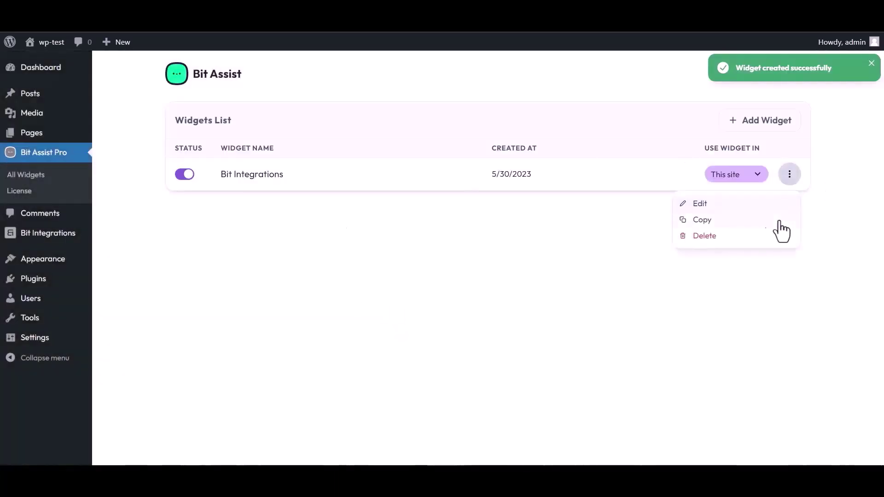
{"action": "left_click", "coordinate": [698, 204]}
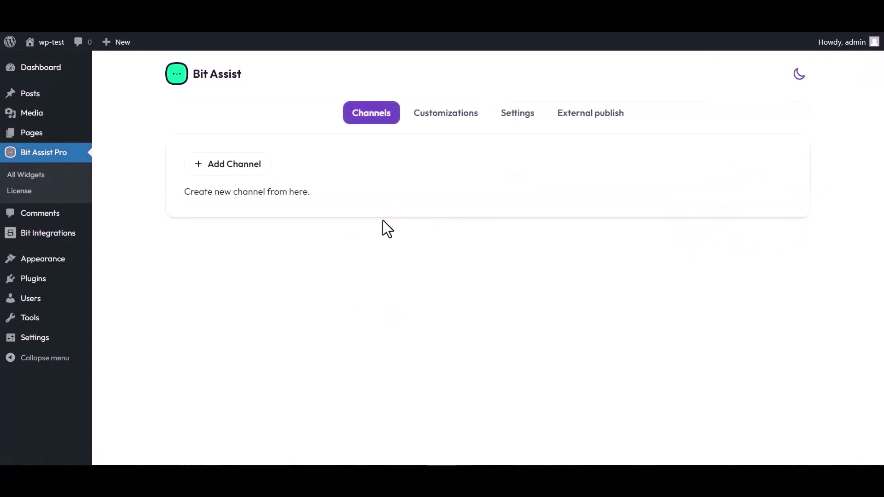
Add a Custom Form channel titled 'Bit Integrations' to the widget
{"action": "left_click", "coordinate": [239, 167]}
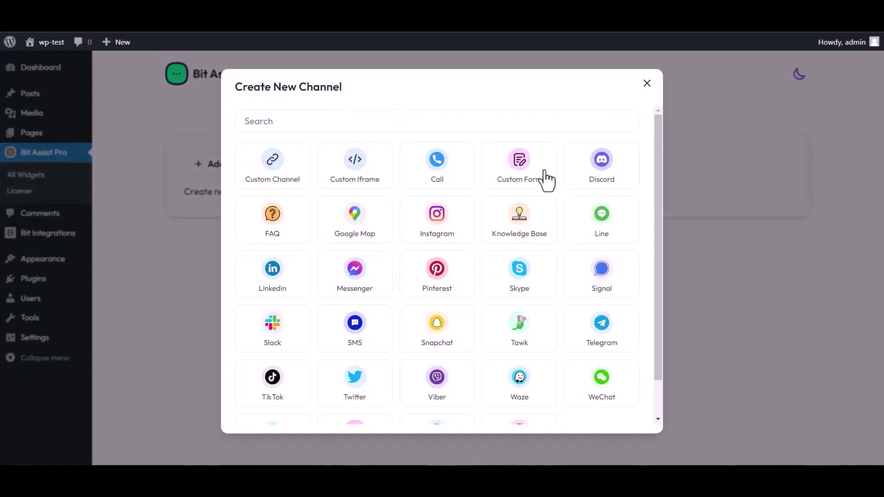
{"action": "left_click", "coordinate": [522, 177]}
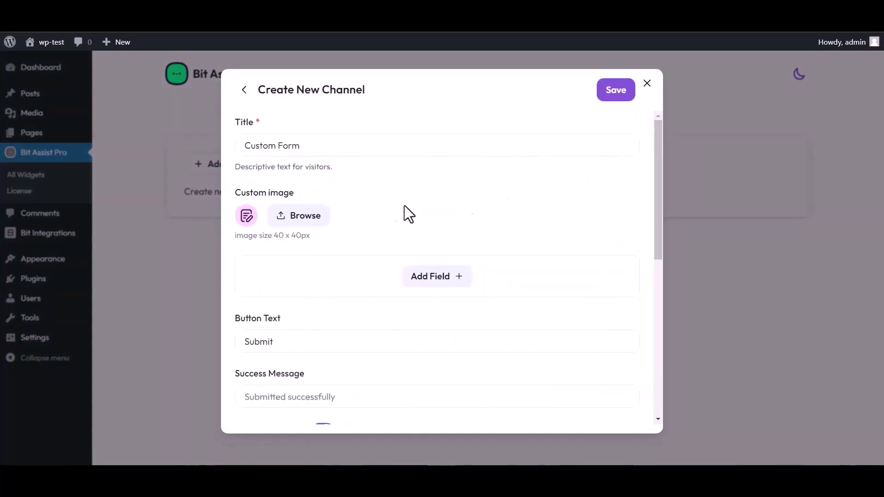
{"action": "triple_click", "coordinate": [309, 145]}
{"action": "type", "text": "B"}
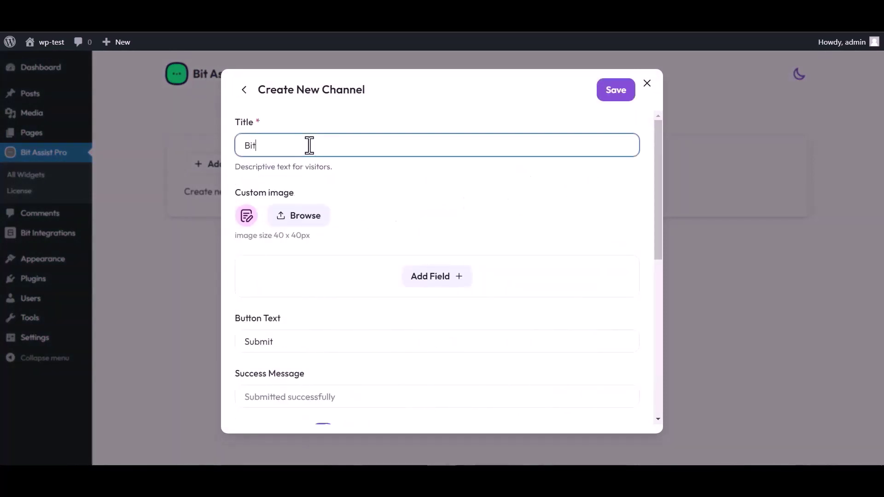
{"action": "type", "text": "it Integrations"}
Add Text, Email and Number fields, renaming the Text field to 'Name'
{"action": "left_click", "coordinate": [438, 280]}
{"action": "left_click", "coordinate": [380, 308]}
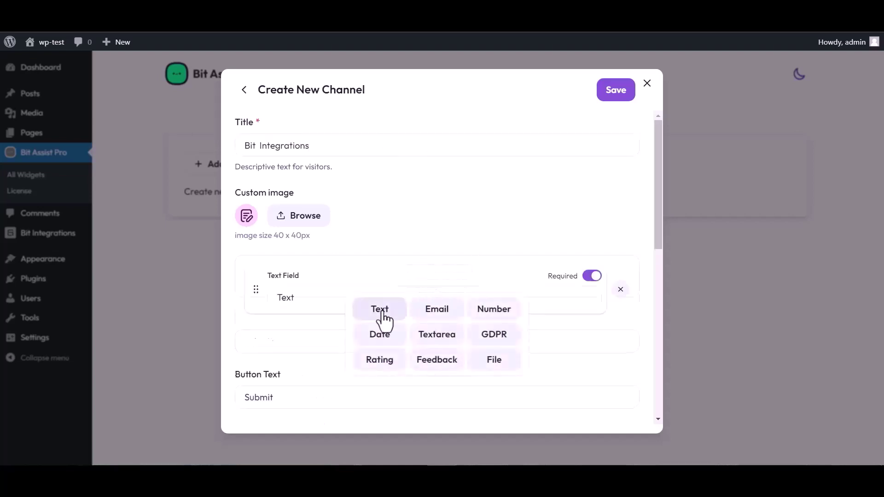
{"action": "left_click", "coordinate": [437, 333]}
{"action": "left_click", "coordinate": [436, 366]}
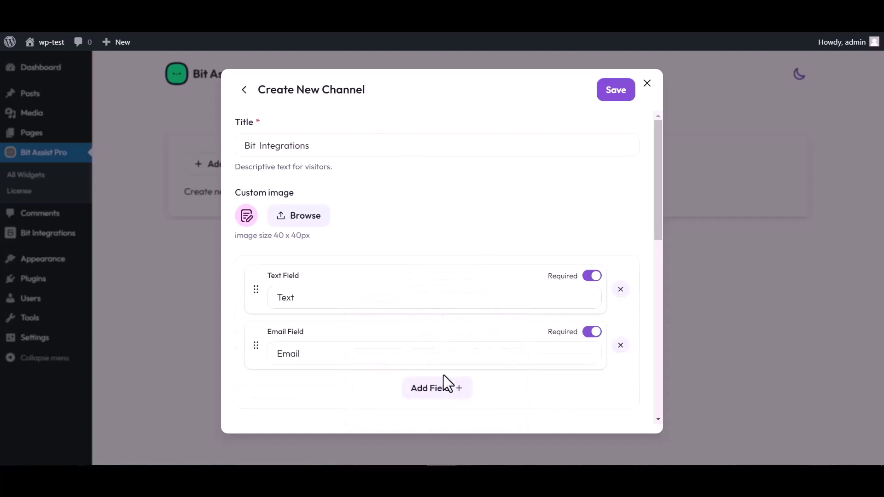
{"action": "left_click", "coordinate": [445, 386]}
{"action": "left_click", "coordinate": [493, 307]}
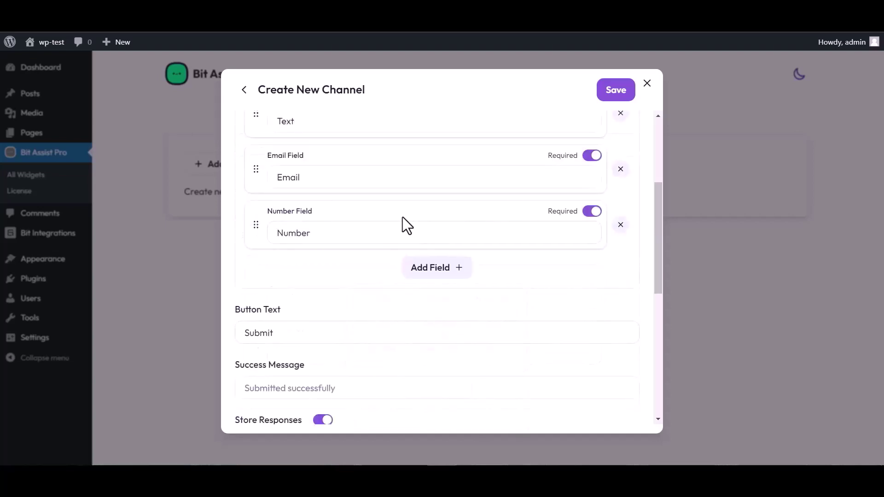
{"action": "scroll", "coordinate": [401, 221], "scroll_direction": "up", "scroll_amount": 4}
{"action": "left_click", "coordinate": [305, 293]}
{"action": "double_click", "coordinate": [302, 295]}
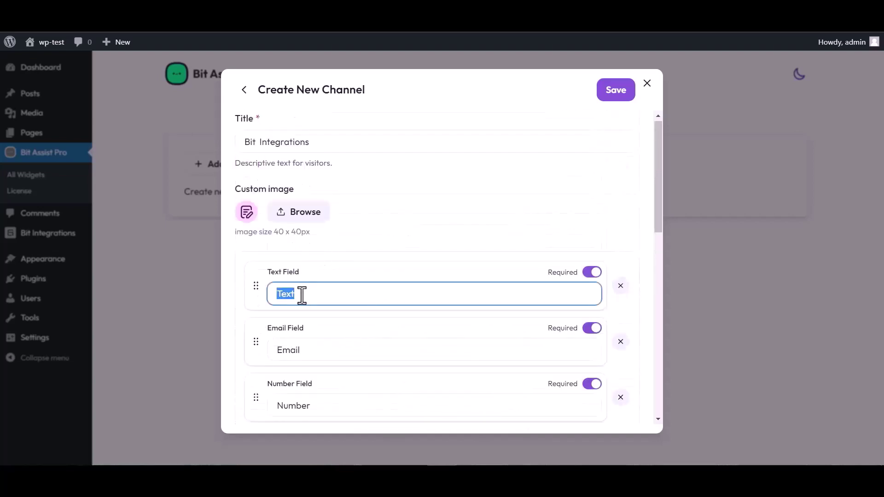
{"action": "type", "text": "Name"}
Paste the copied webhook URL into the form channel and save it
{"action": "scroll", "coordinate": [442, 267], "scroll_direction": "down", "scroll_amount": 4}
{"action": "scroll", "coordinate": [341, 384], "scroll_direction": "down", "scroll_amount": 1}
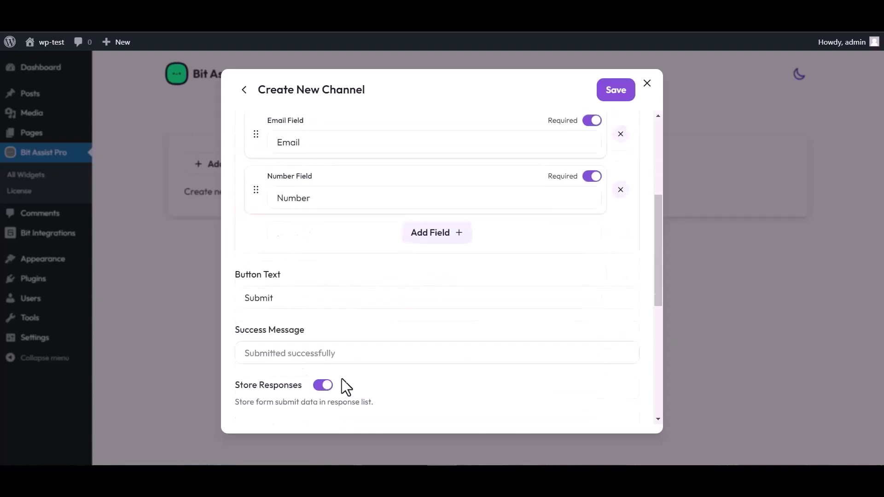
{"action": "scroll", "coordinate": [345, 387], "scroll_direction": "down", "scroll_amount": 3}
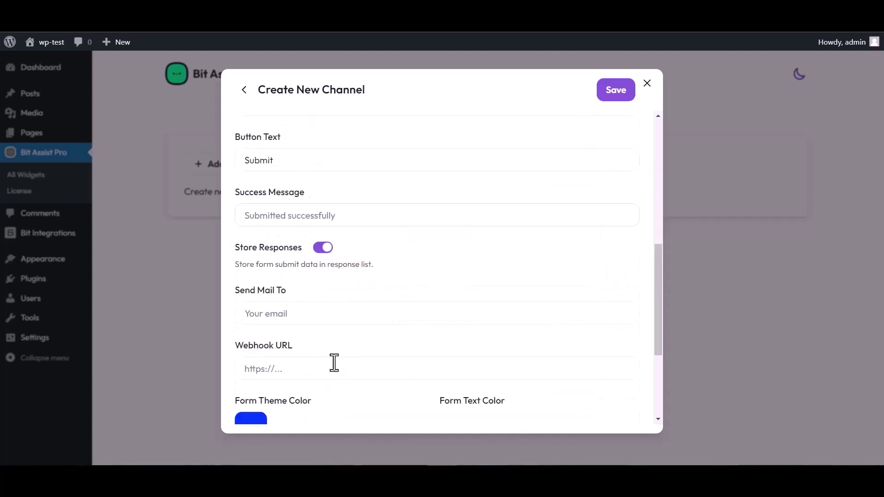
{"action": "left_click", "coordinate": [281, 370]}
{"action": "key", "text": "ctrl+v"}
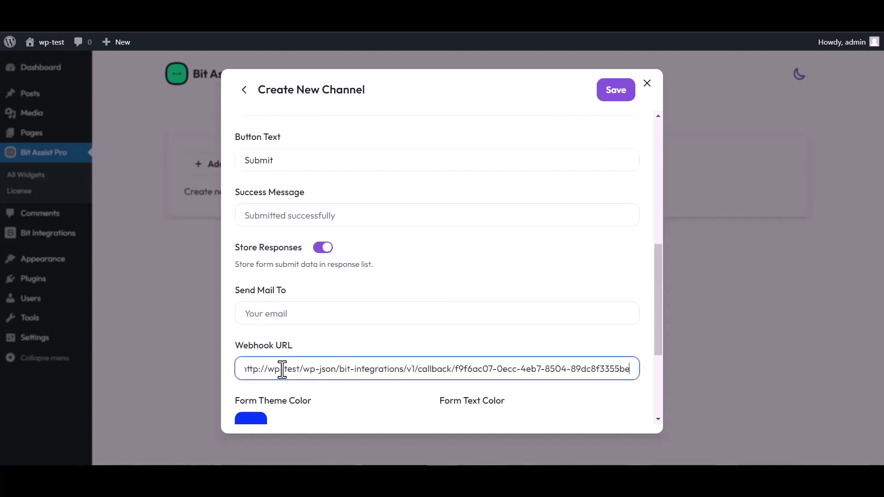
{"action": "left_click", "coordinate": [614, 97]}
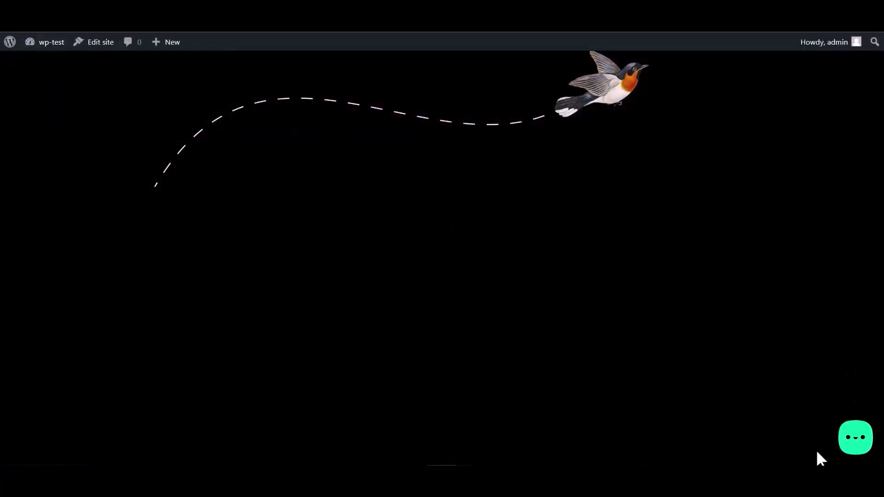
Open the Bit Integrations chat form and fill in the Name and Email fields
{"action": "left_click", "coordinate": [855, 444]}
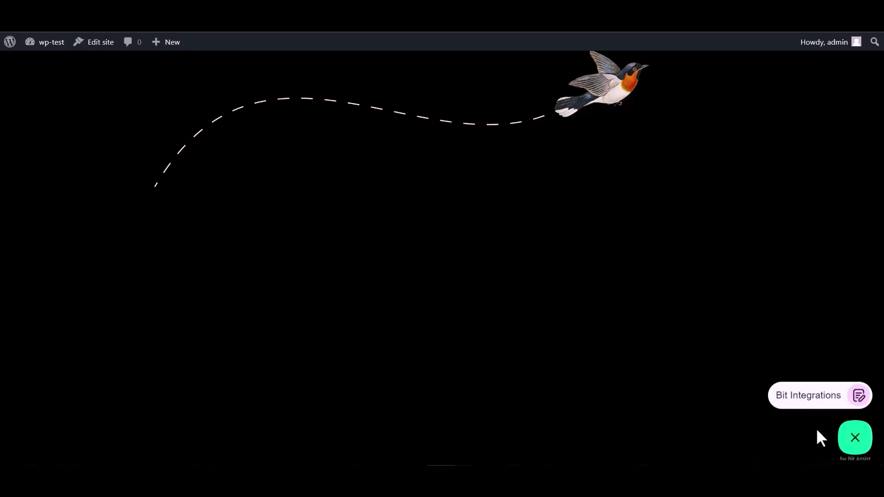
{"action": "left_click", "coordinate": [801, 403]}
{"action": "left_click", "coordinate": [741, 295]}
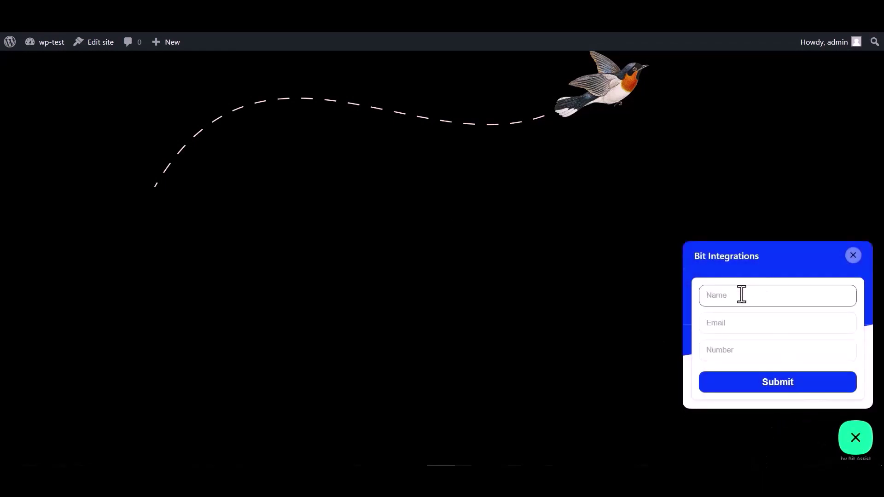
{"action": "left_click", "coordinate": [736, 352]}
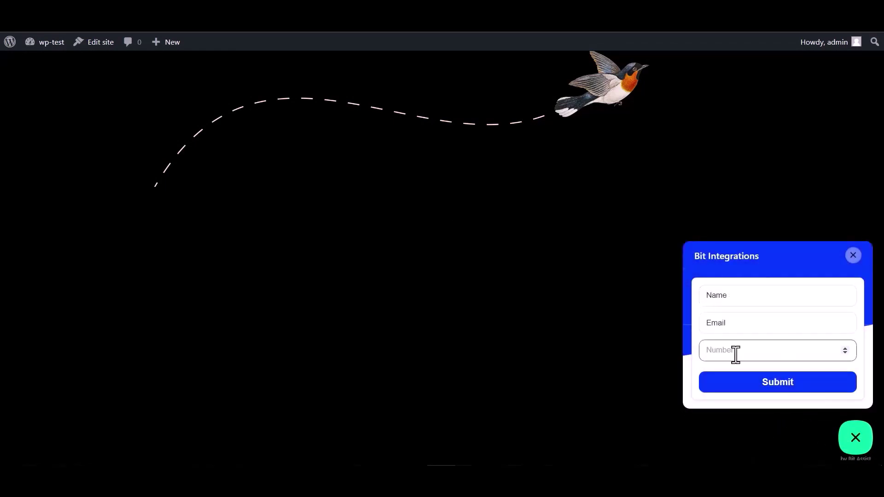
{"action": "double_click", "coordinate": [737, 297]}
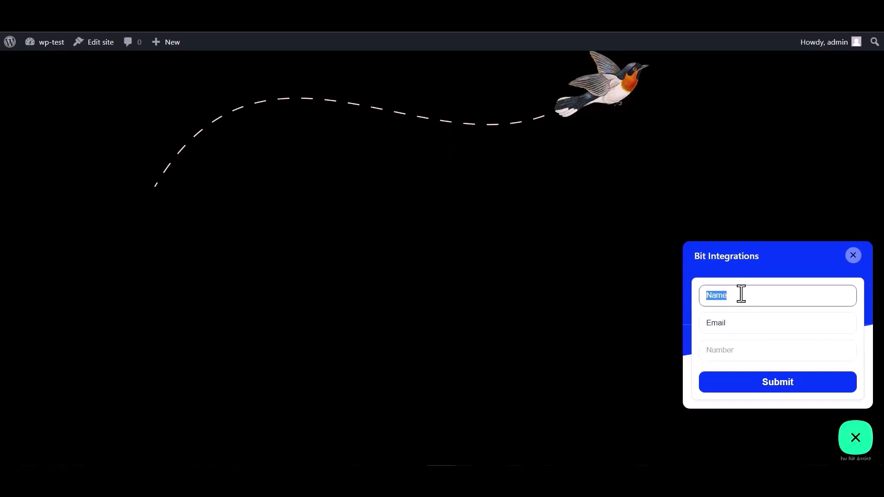
{"action": "left_click", "coordinate": [736, 325]}
{"action": "double_click", "coordinate": [725, 324]}
{"action": "left_click", "coordinate": [734, 323]}
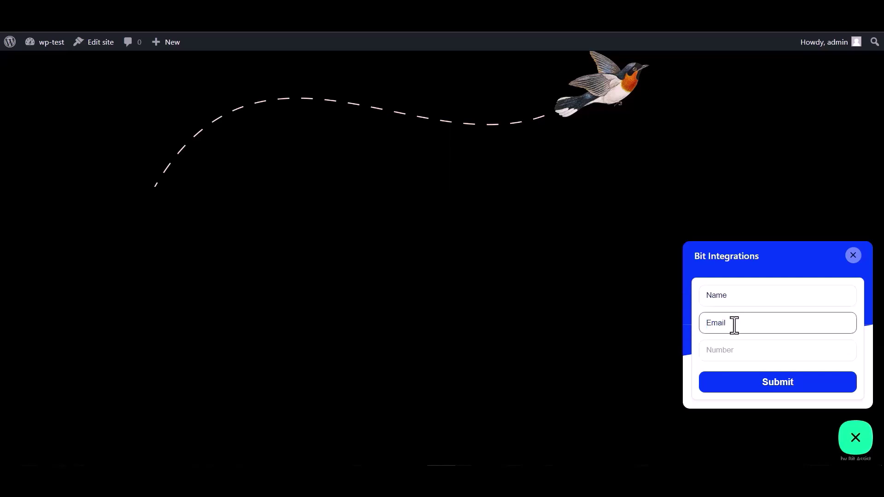
{"action": "double_click", "coordinate": [737, 323]}
{"action": "left_click", "coordinate": [739, 322]}
{"action": "type", "text": "@gmail "}
{"action": "type", "text": "com"}
Enter a number in the Number field and submit the test form
{"action": "left_click", "coordinate": [720, 350]}
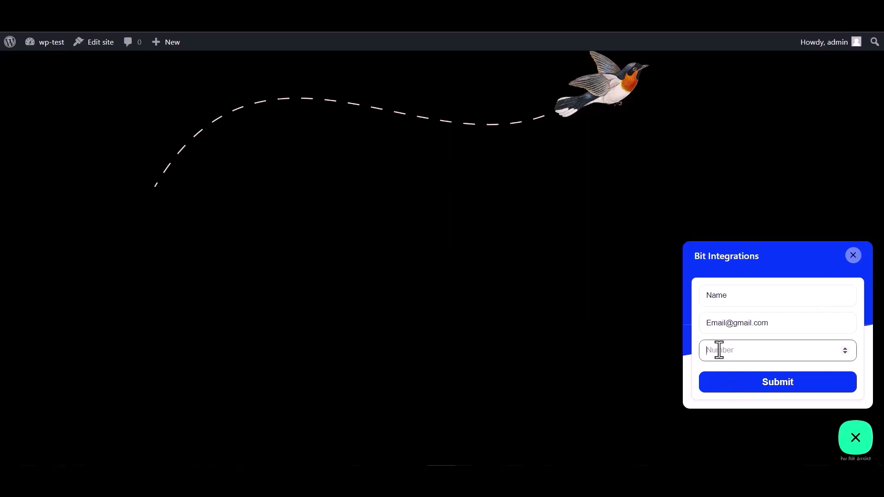
{"action": "type", "text": "000000"}
{"action": "left_click", "coordinate": [770, 387]}
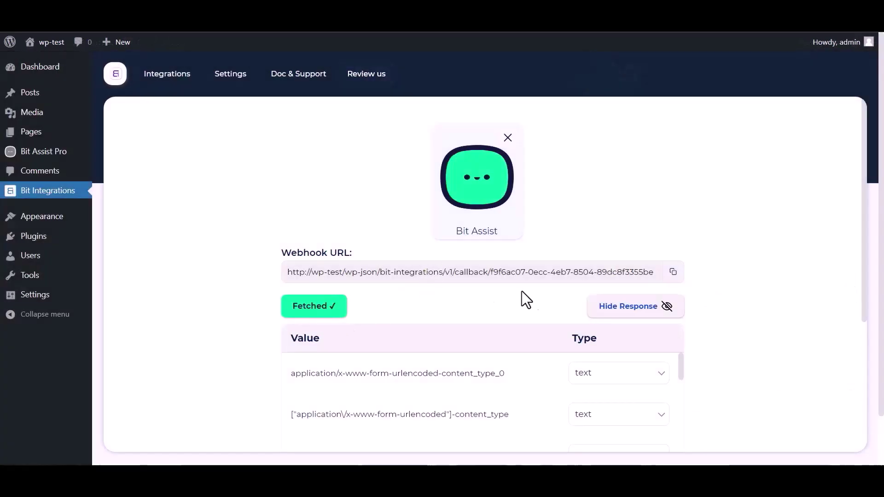
Scroll through the fetched webhook data to review the name, email and number fields
{"action": "scroll", "coordinate": [603, 283], "scroll_direction": "down", "scroll_amount": 2}
{"action": "scroll", "coordinate": [395, 358], "scroll_direction": "down", "scroll_amount": 3}
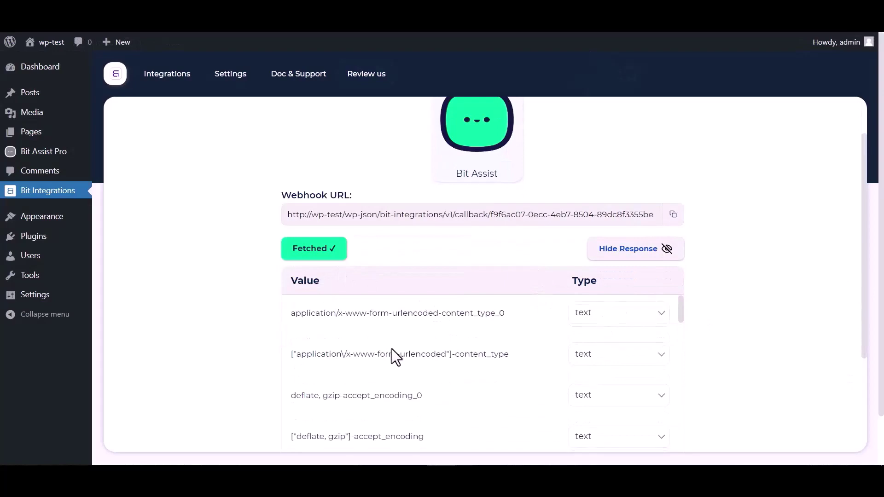
{"action": "scroll", "coordinate": [359, 357], "scroll_direction": "down", "scroll_amount": 3}
{"action": "scroll", "coordinate": [254, 364], "scroll_direction": "down", "scroll_amount": 5}
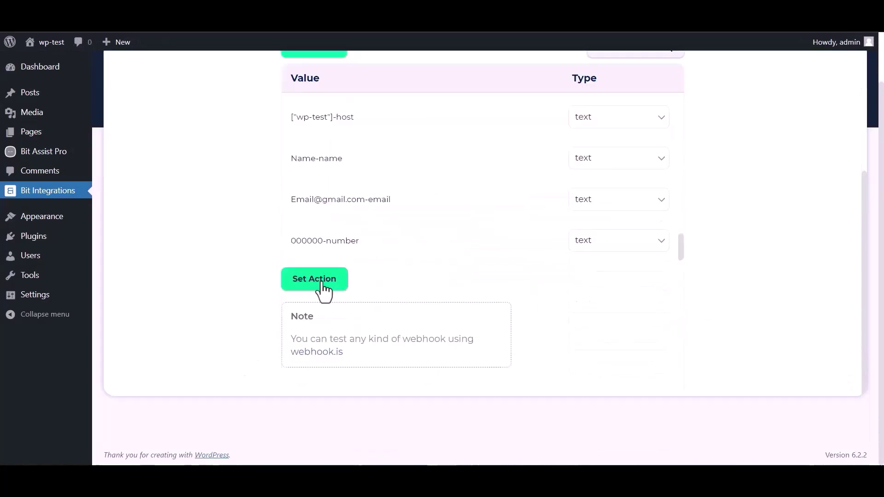
Choose OmniSend as the action via an 'omn' search and open its API token page
{"action": "left_click", "coordinate": [323, 291]}
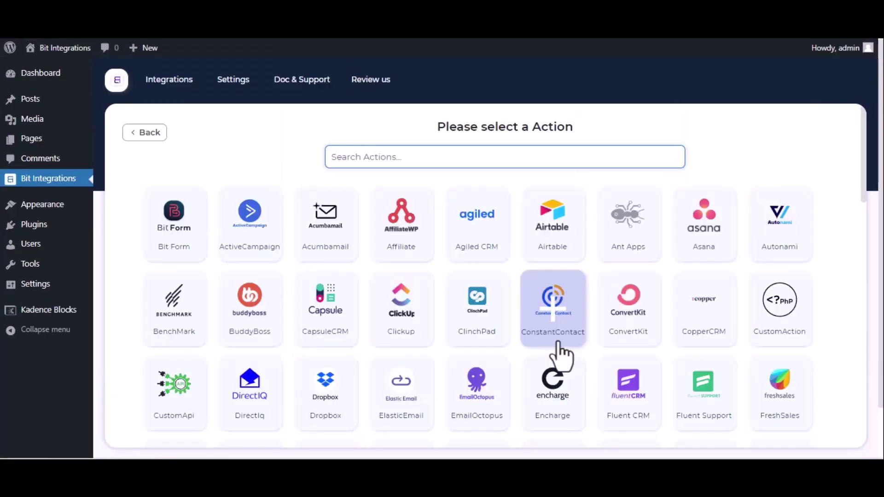
{"action": "type", "text": "on"}
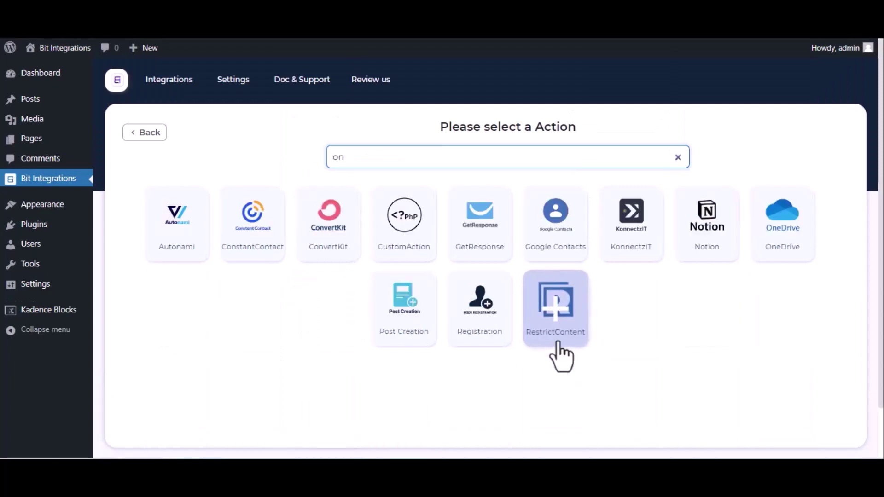
{"action": "key", "text": "BackSpace"}
{"action": "type", "text": "mn"}
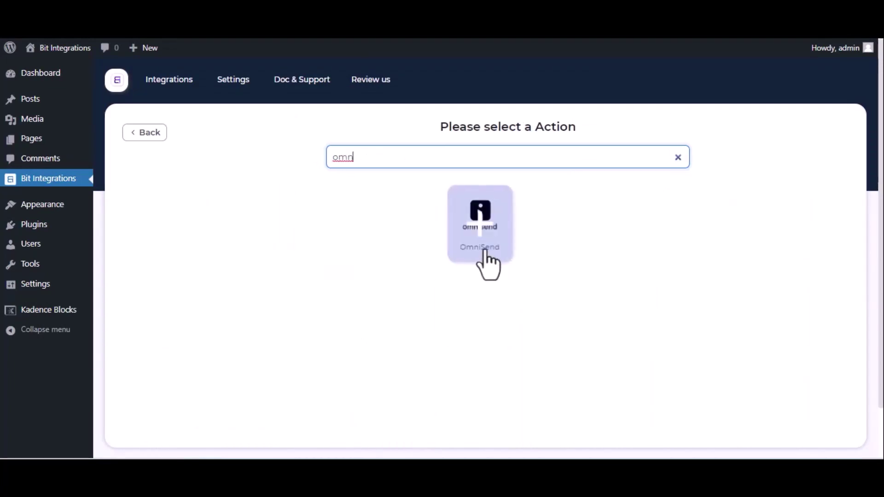
{"action": "left_click", "coordinate": [483, 251]}
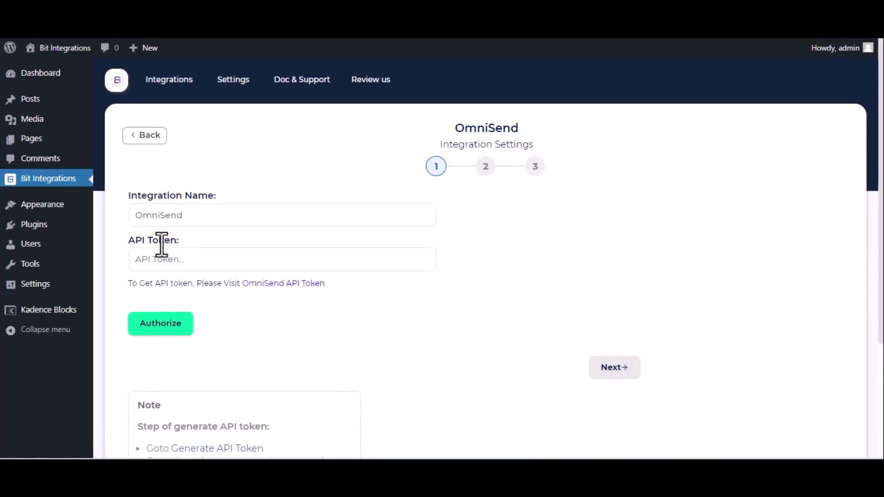
{"action": "left_click", "coordinate": [283, 284]}
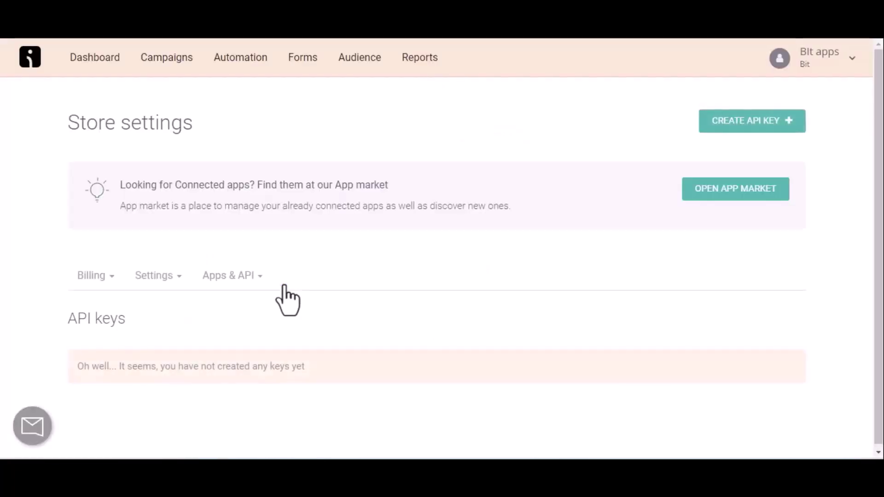
Create an Omnisend API key named 'For Bit Integrations' with all permissions and copy it
{"action": "left_click", "coordinate": [765, 136]}
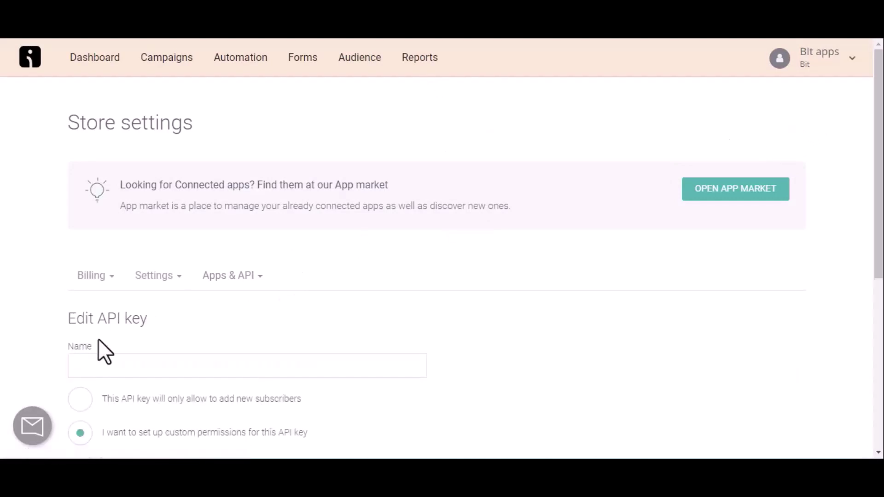
{"action": "left_click", "coordinate": [107, 357]}
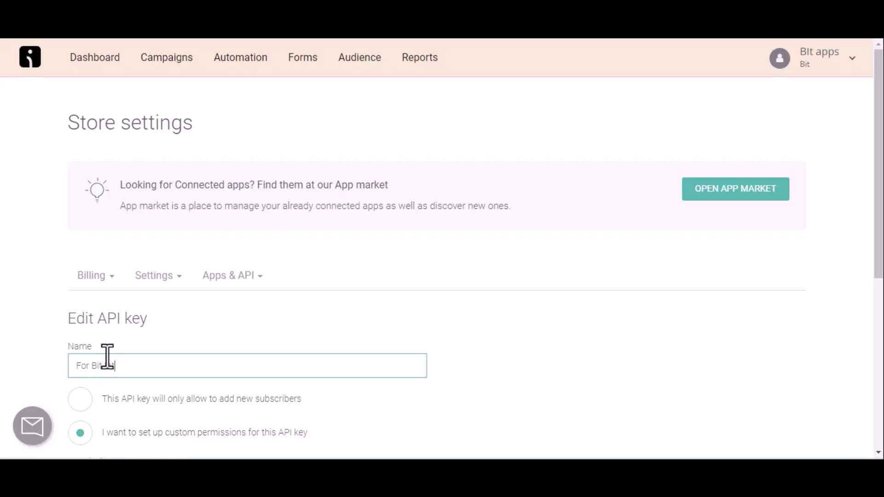
{"action": "type", "text": "For Bit Integrations"}
{"action": "scroll", "coordinate": [107, 357], "scroll_direction": "down", "scroll_amount": 7}
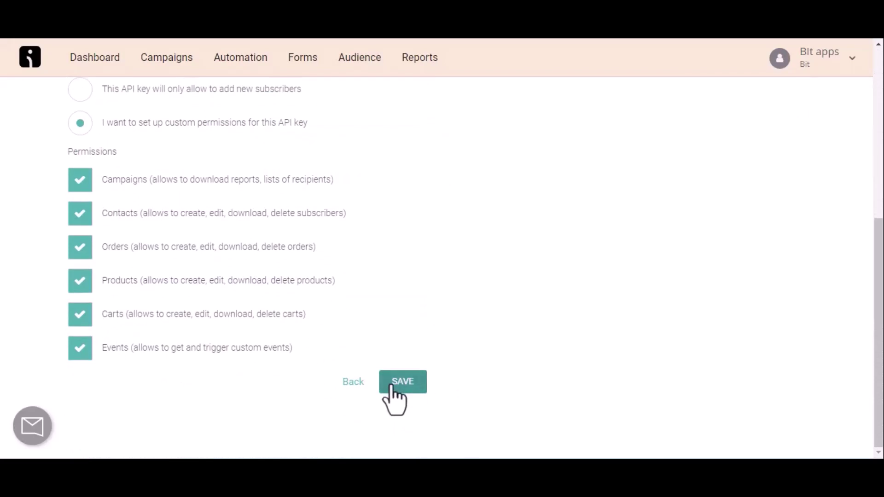
{"action": "left_click", "coordinate": [402, 381]}
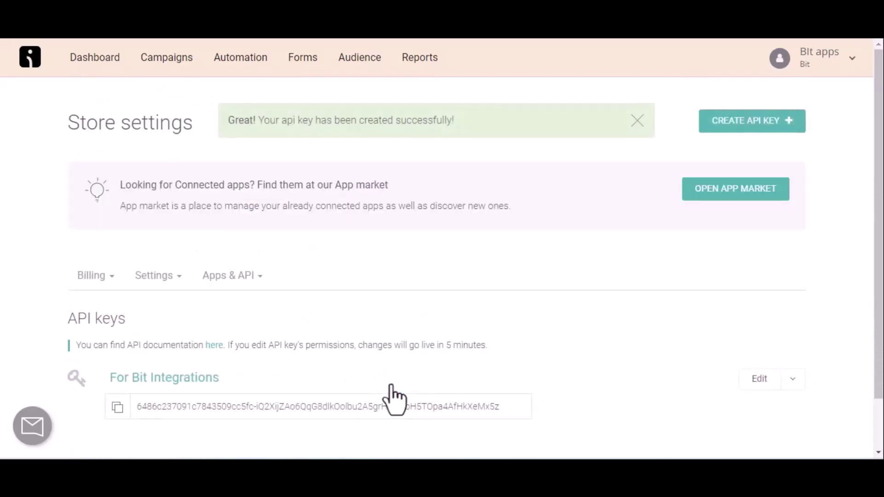
{"action": "left_click", "coordinate": [118, 407]}
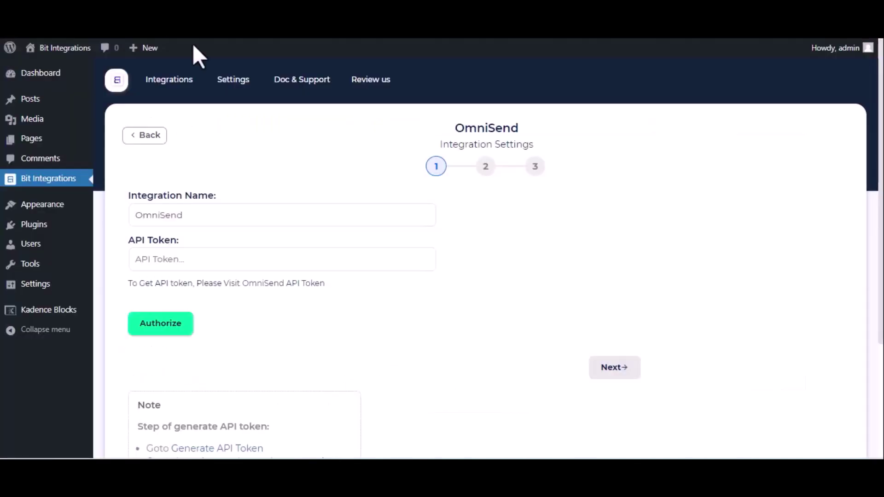
Paste the OmniSend API token, authorize it, and advance to channel selection
{"action": "left_click", "coordinate": [186, 258]}
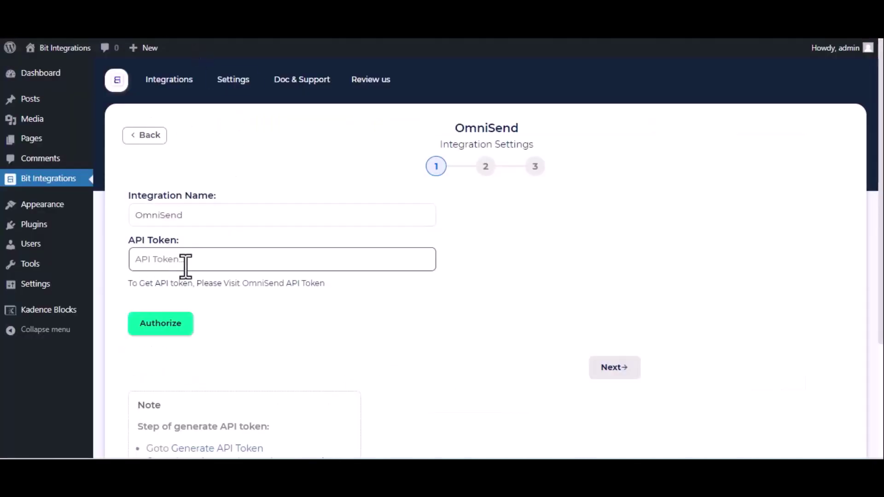
{"action": "key", "text": "ctrl+v"}
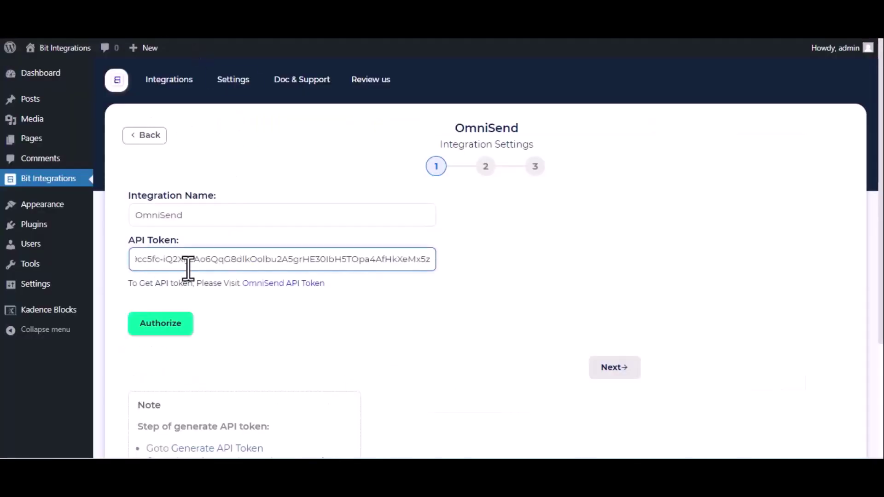
{"action": "left_click", "coordinate": [173, 321]}
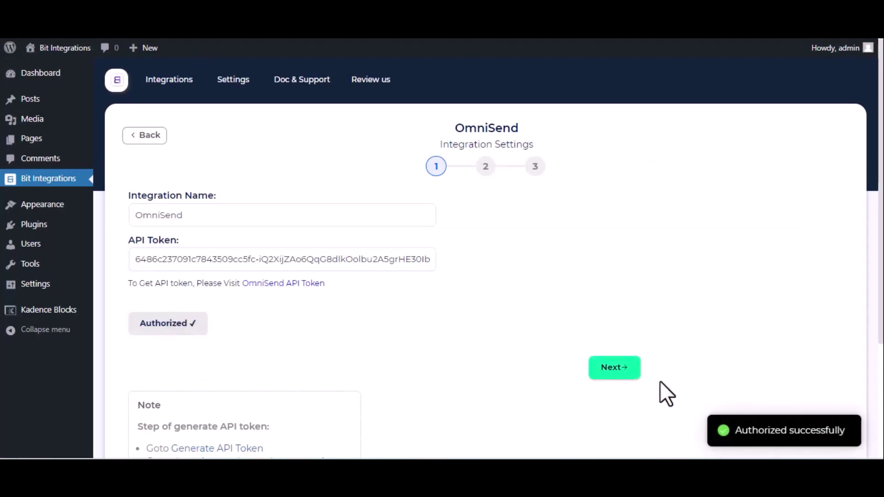
{"action": "left_click", "coordinate": [614, 369]}
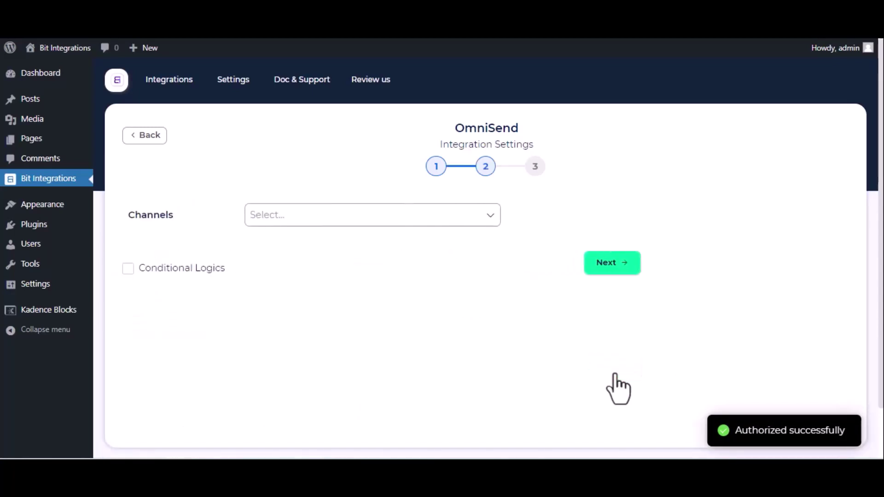
Select the Email channel and set the email status to Subscribed
{"action": "left_click", "coordinate": [319, 214]}
{"action": "left_click", "coordinate": [304, 239]}
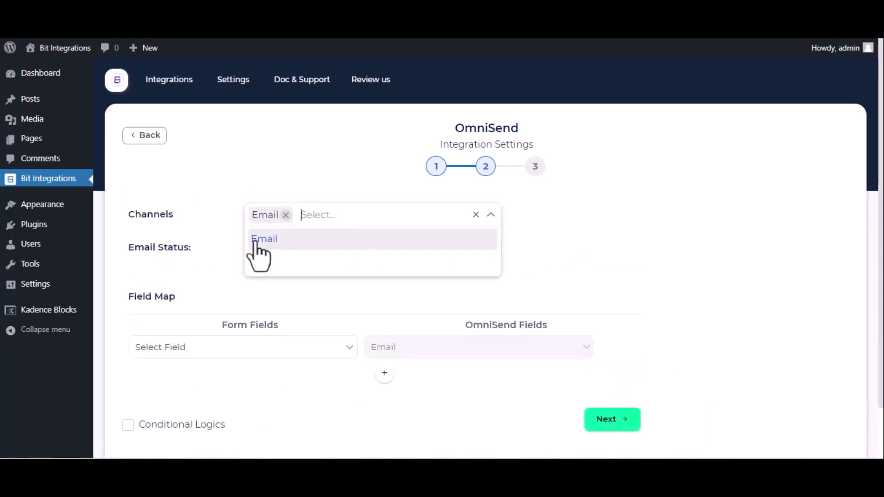
{"action": "left_click", "coordinate": [239, 245]}
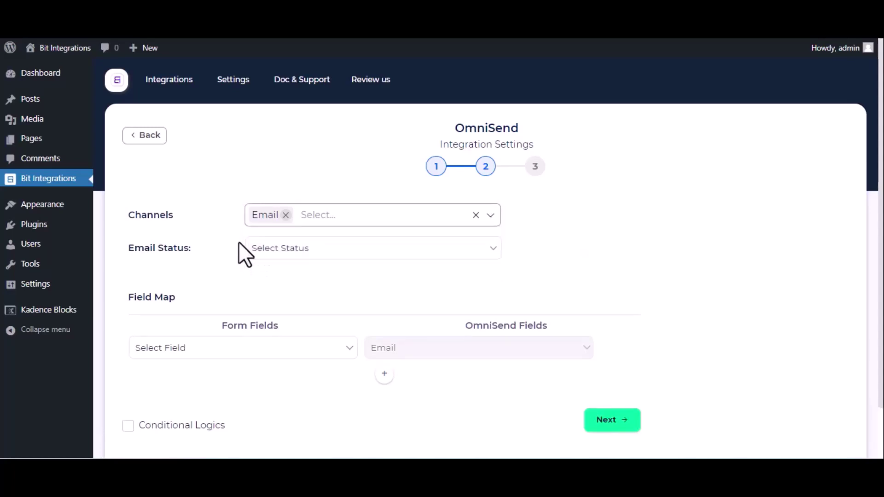
{"action": "left_click", "coordinate": [298, 250]}
{"action": "left_click", "coordinate": [296, 279]}
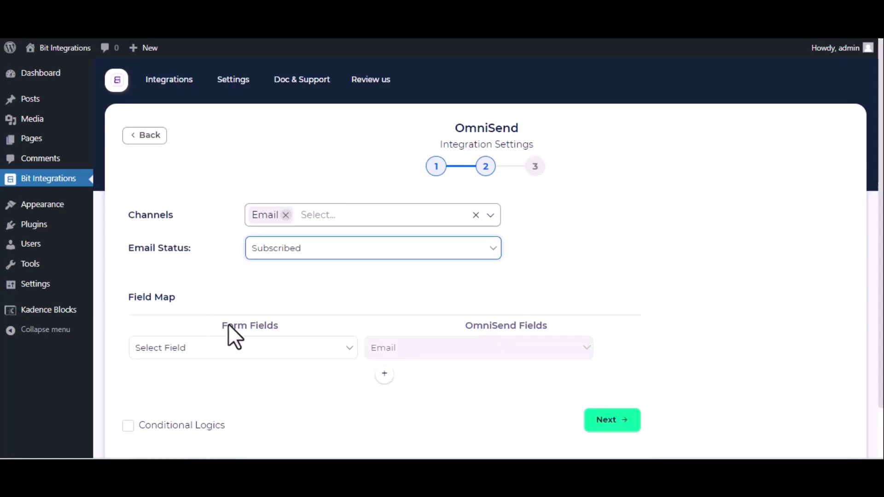
Map Email to Email and Name to First Name, then finish and save the integration
{"action": "left_click", "coordinate": [253, 357]}
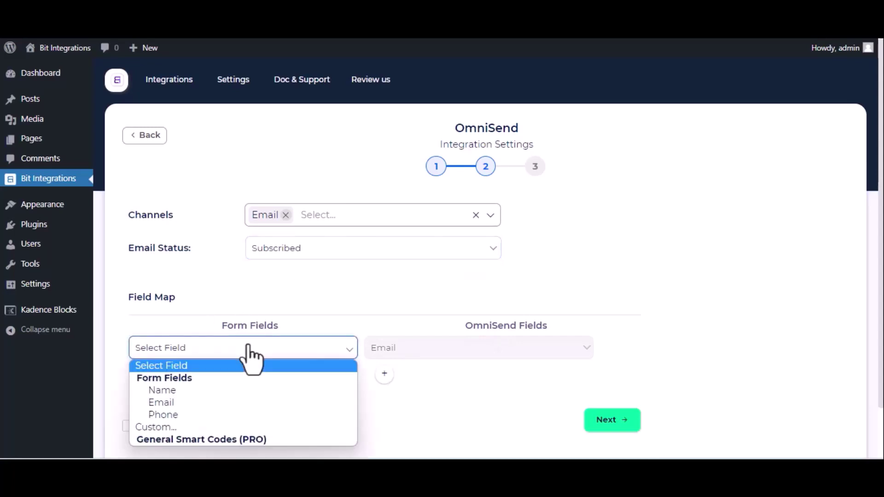
{"action": "left_click", "coordinate": [220, 401]}
{"action": "left_click", "coordinate": [385, 374]}
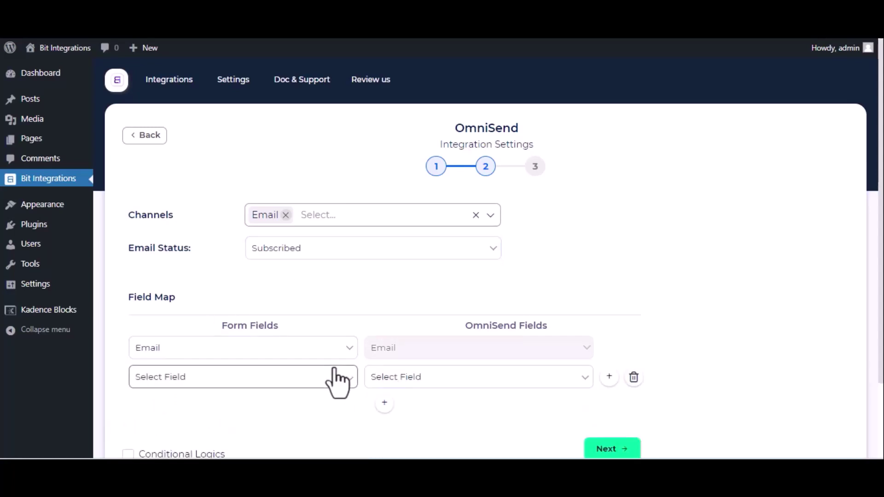
{"action": "left_click", "coordinate": [340, 379]}
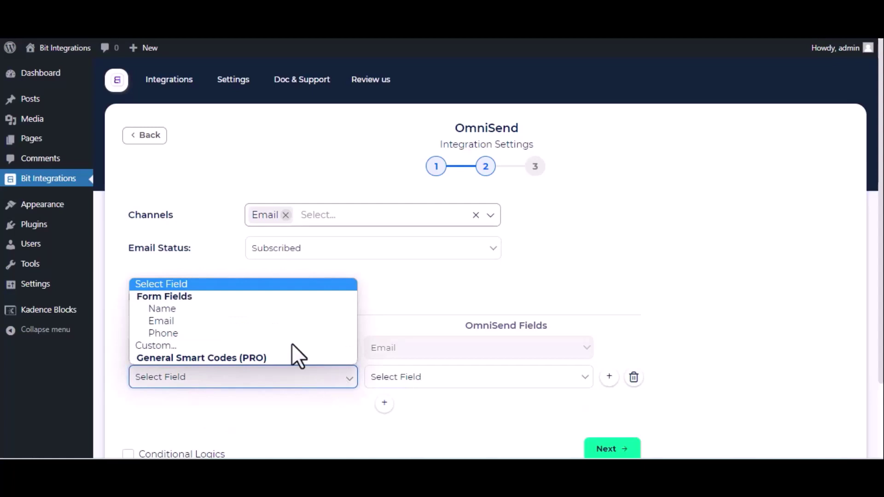
{"action": "left_click", "coordinate": [239, 310]}
{"action": "left_click", "coordinate": [404, 378]}
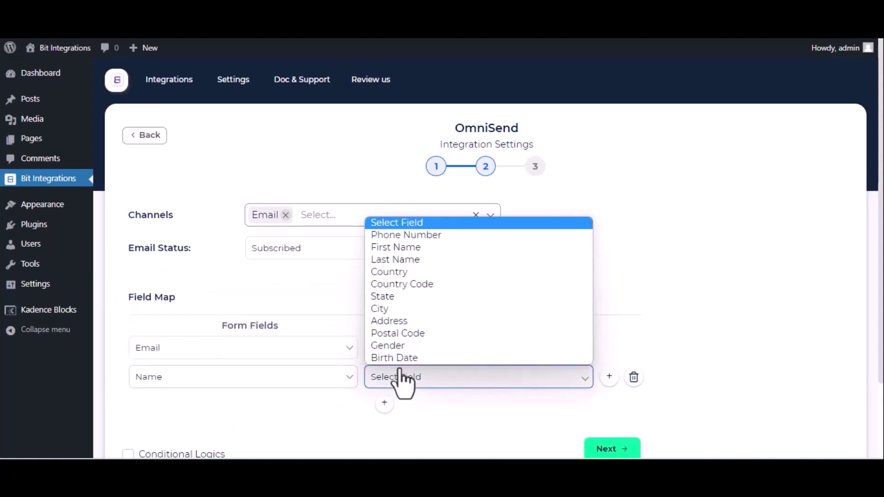
{"action": "left_click", "coordinate": [406, 249]}
{"action": "scroll", "coordinate": [295, 386], "scroll_direction": "down", "scroll_amount": 2}
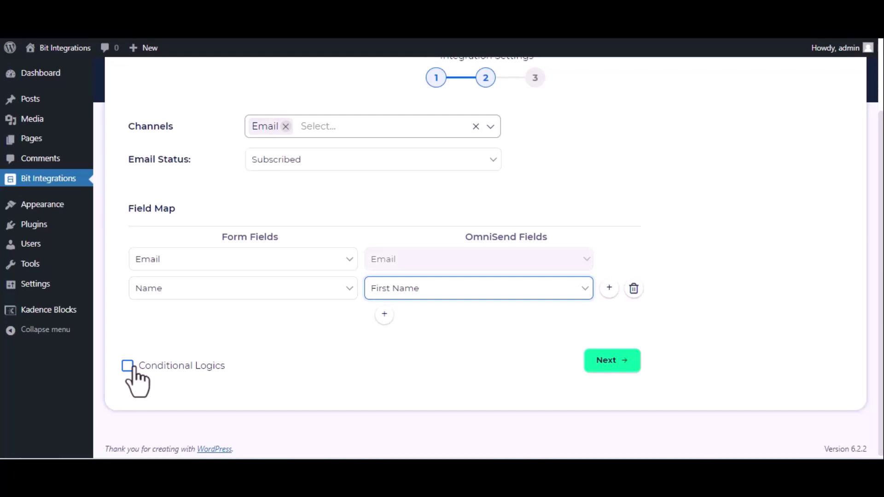
{"action": "left_click", "coordinate": [618, 366]}
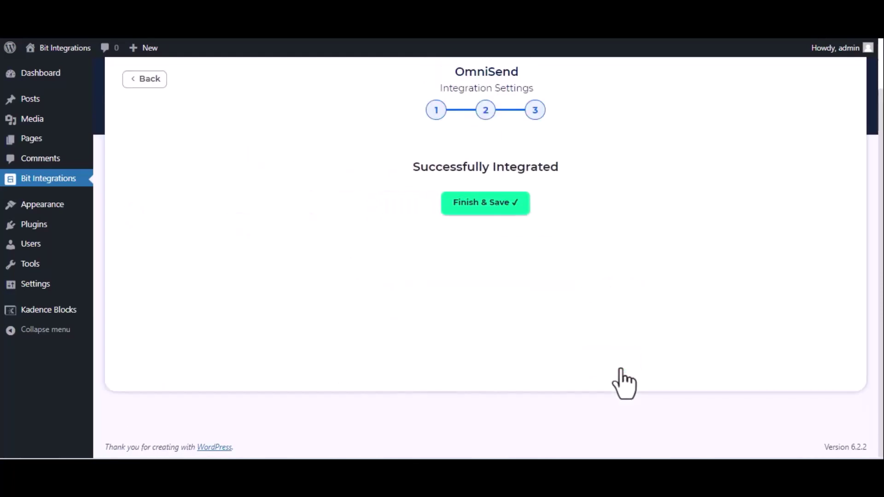
{"action": "left_click", "coordinate": [505, 205]}
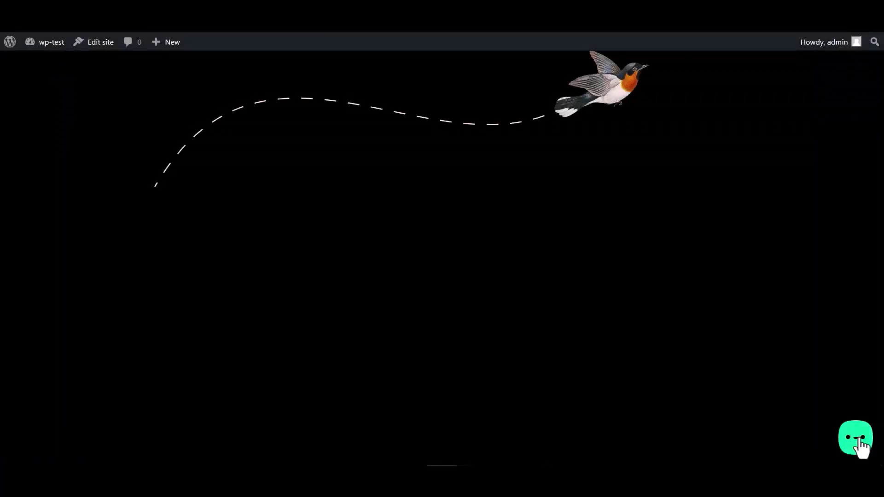
Submit the Bit Integrations chat form with name 'Bit Integ', an e-mail address and a number
{"action": "left_click", "coordinate": [859, 440]}
{"action": "left_click", "coordinate": [804, 395]}
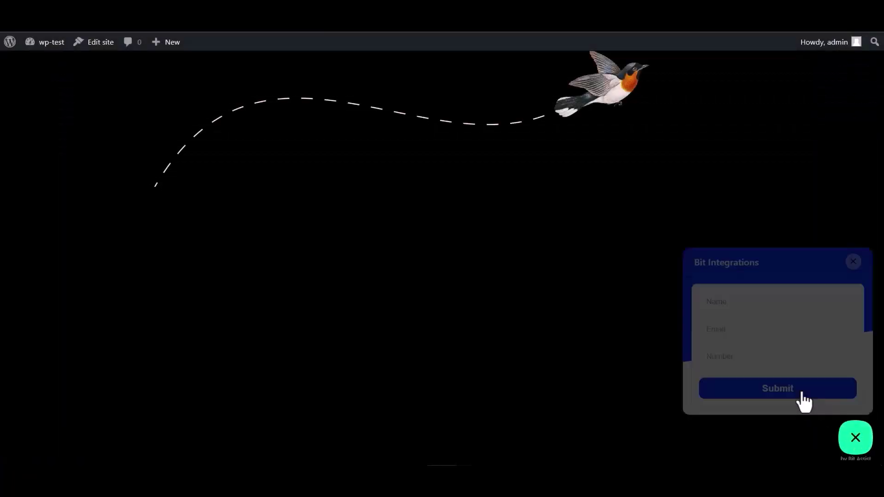
{"action": "left_click", "coordinate": [735, 301]}
{"action": "type", "text": "Bit Integrations"}
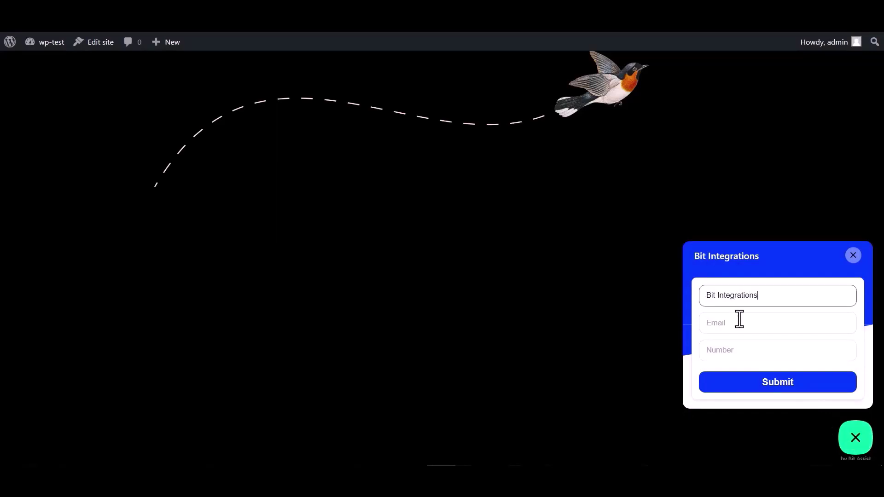
{"action": "left_click", "coordinate": [741, 323]}
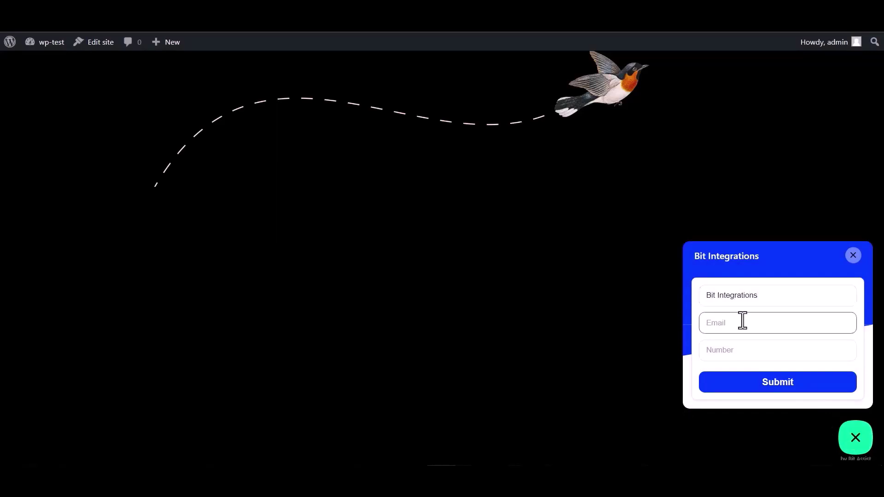
{"action": "left_click", "coordinate": [729, 346]}
{"action": "type", "text": "444555666"}
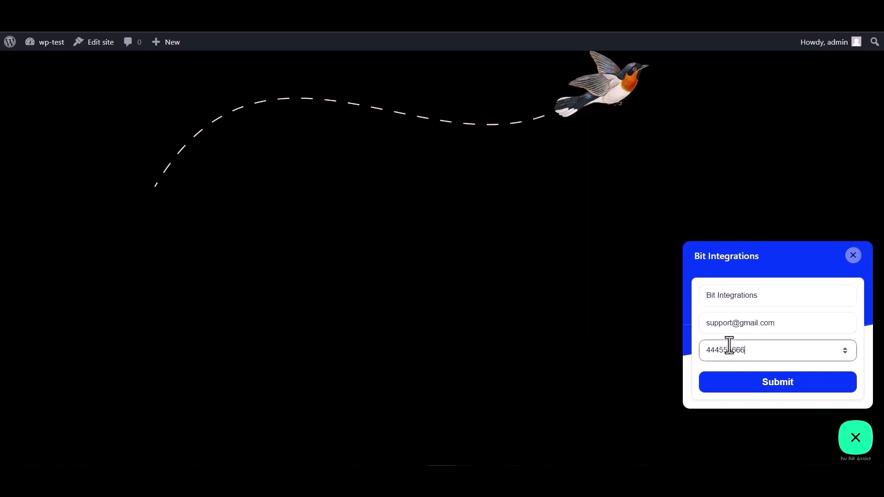
{"action": "left_click", "coordinate": [780, 389]}
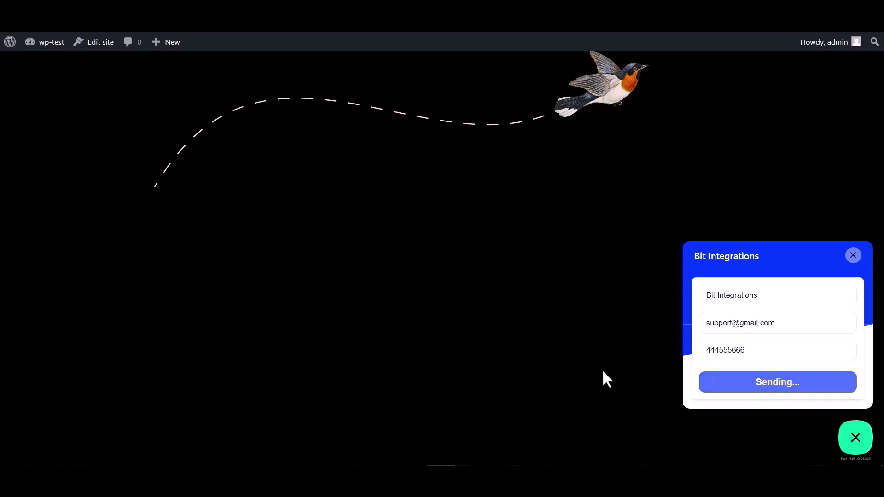